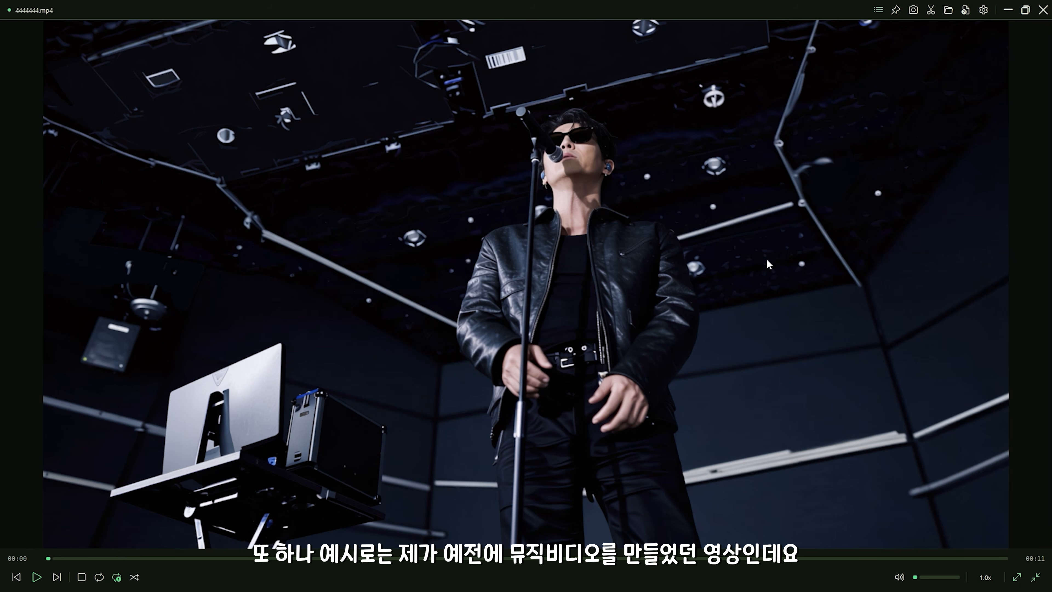
Scrub through 4444444.mp4 to examine the singer's hand skin colour at several points in the clip
{"action": "left_click", "coordinate": [777, 270]}
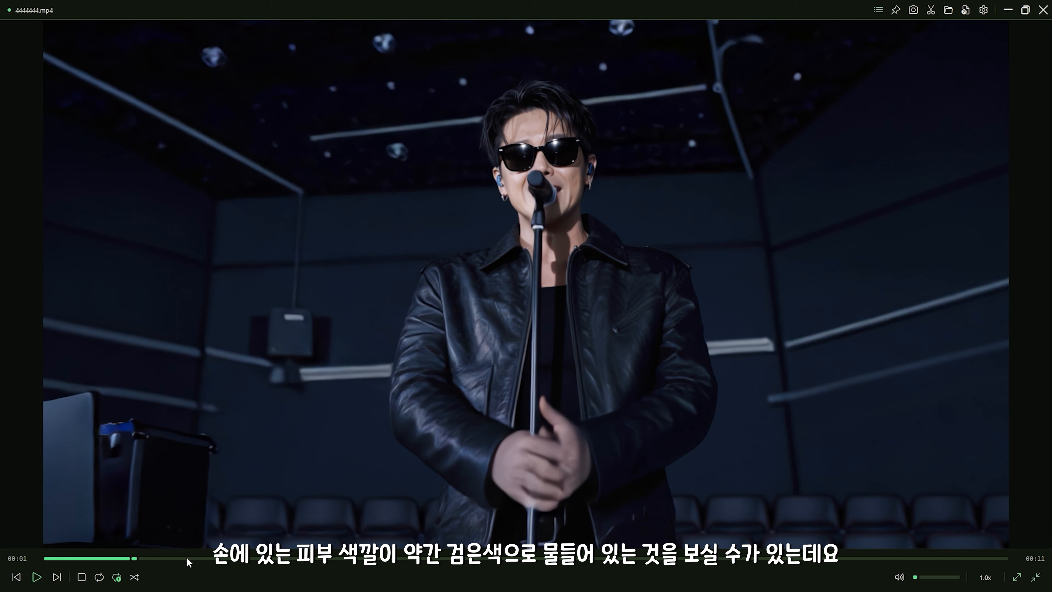
{"action": "left_click", "coordinate": [577, 563]}
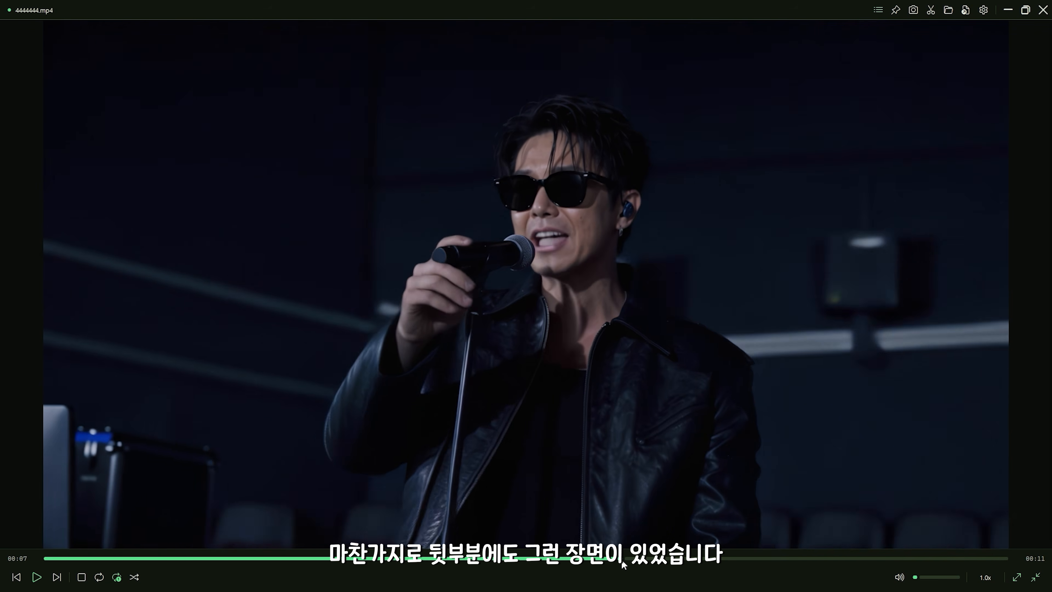
{"action": "left_click", "coordinate": [730, 555]}
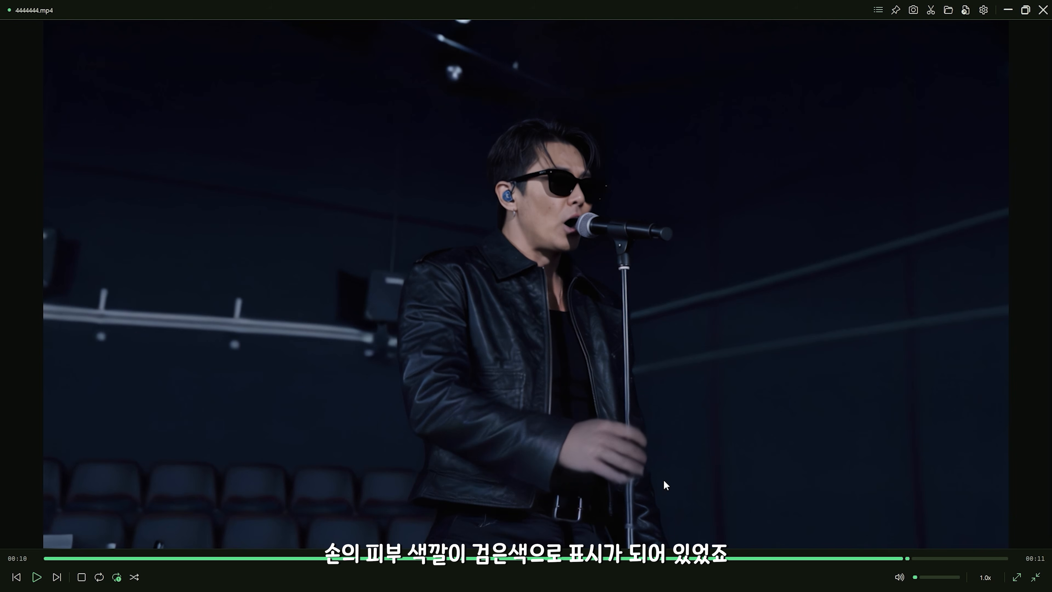
Scrub through 123123.mp4 toward its end and play 333.mp4 to examine how skin colour changes over each clip
{"action": "left_click", "coordinate": [148, 560]}
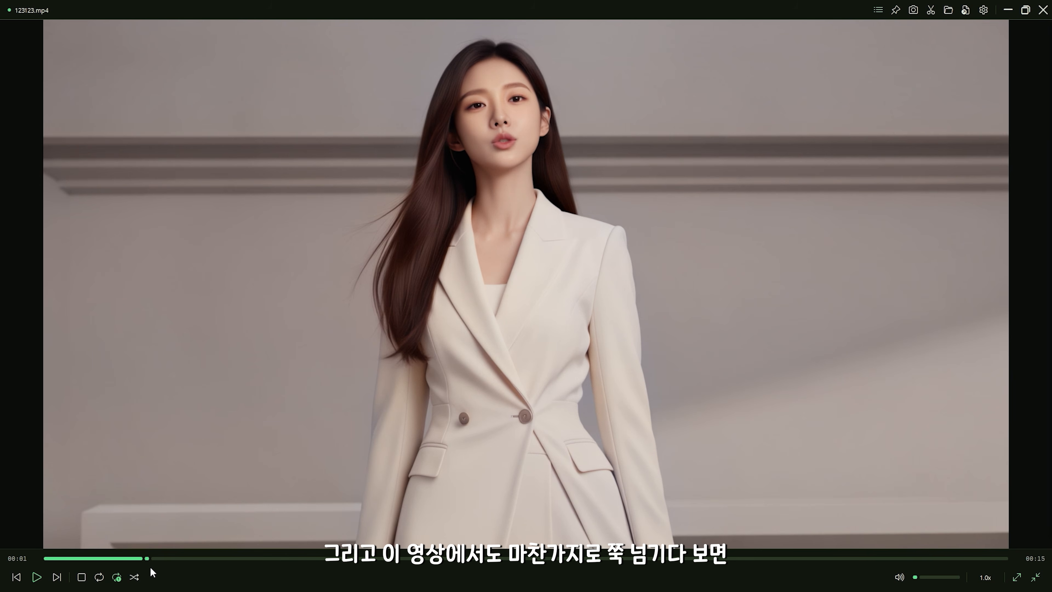
{"action": "left_click_drag", "start_coordinate": [148, 560], "coordinate": [862, 560]}
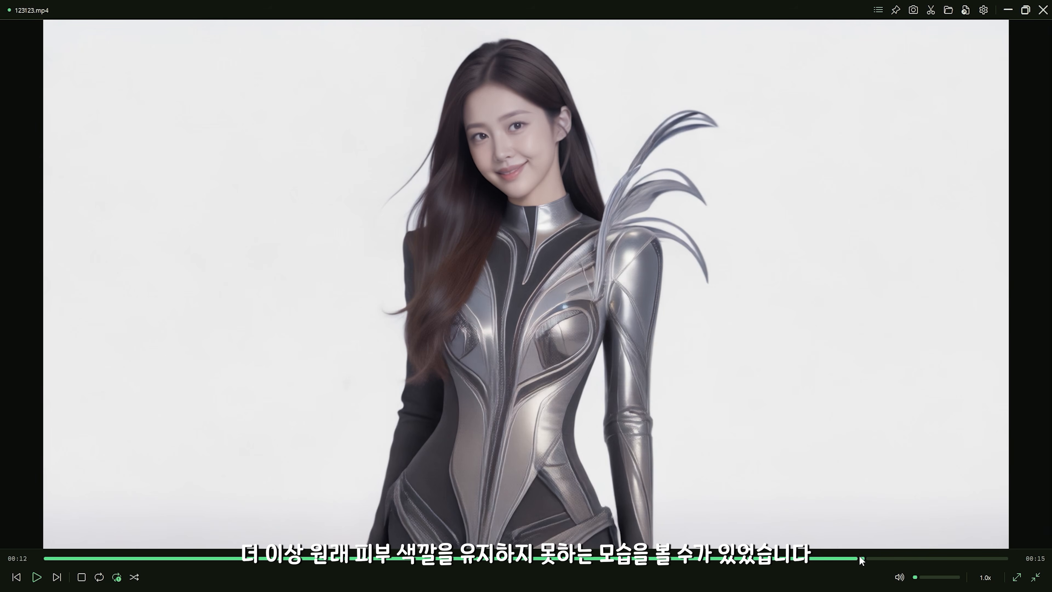
{"action": "left_click_drag", "start_coordinate": [863, 560], "coordinate": [954, 558]}
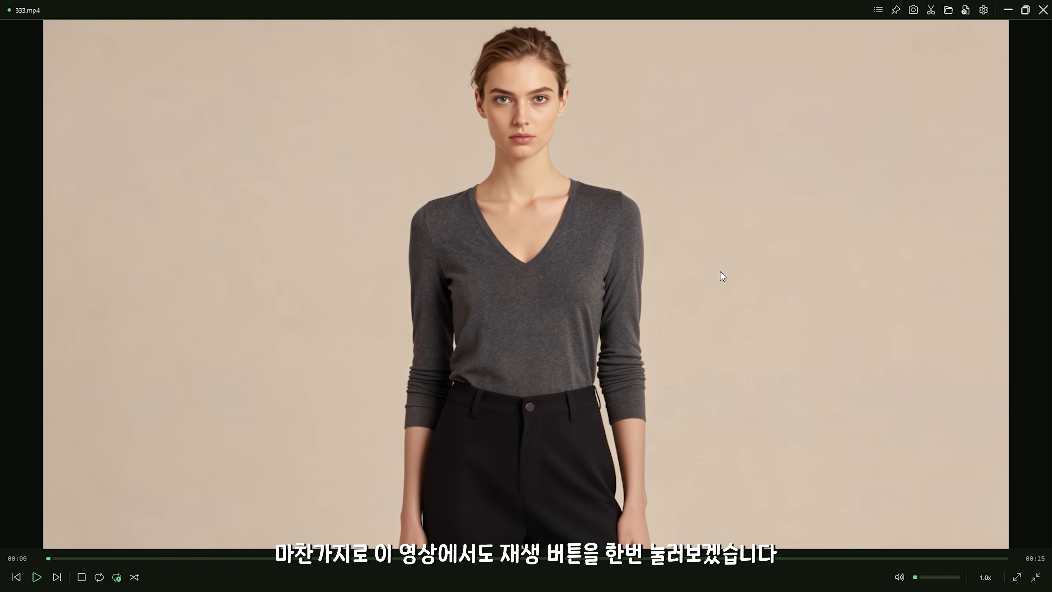
{"action": "key", "text": "space"}
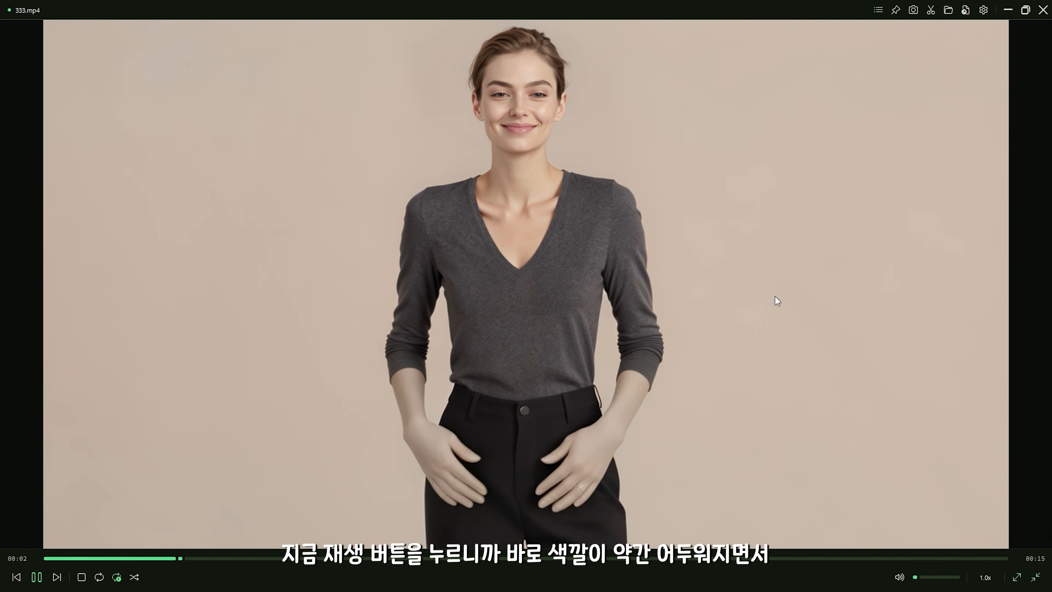
{"action": "key", "text": "space"}
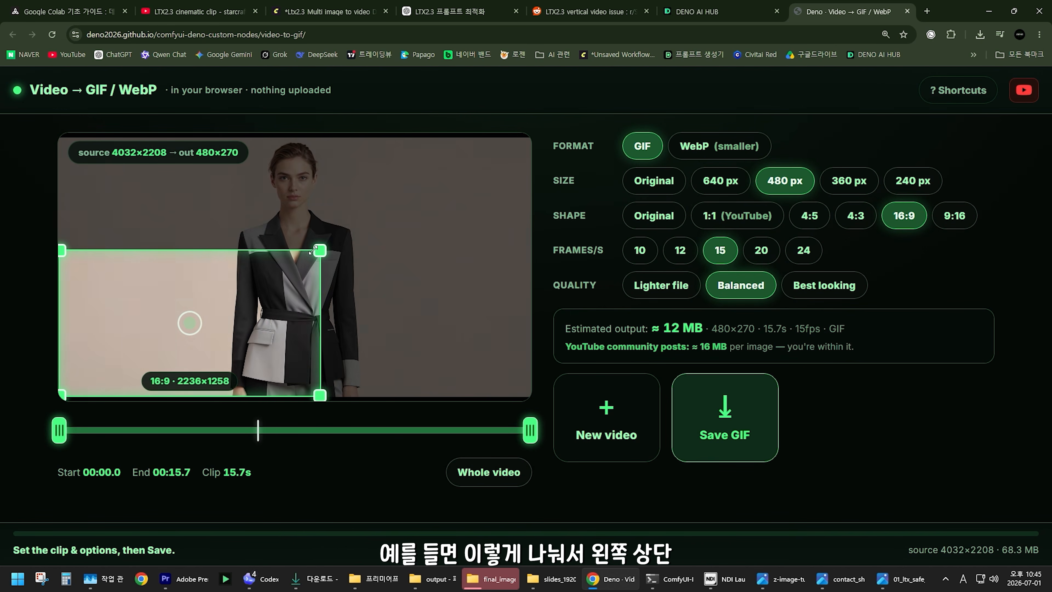
Resize the 16:9 crop area covering the lower-left part of the video frame to about 2040×1148
{"action": "left_click_drag", "start_coordinate": [313, 250], "coordinate": [298, 264]}
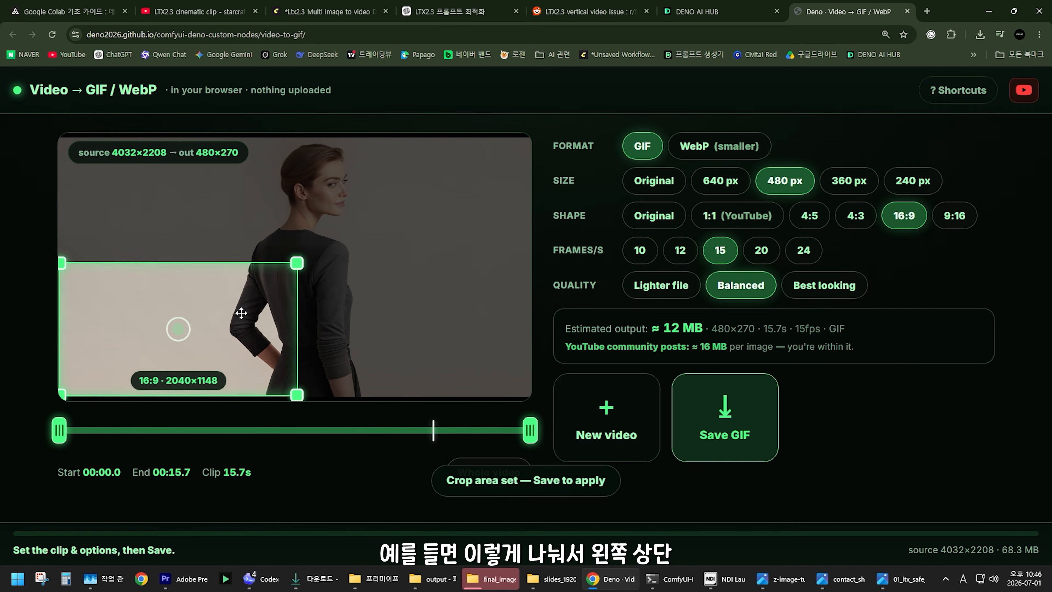
{"action": "left_click_drag", "start_coordinate": [241, 313], "coordinate": [213, 331]}
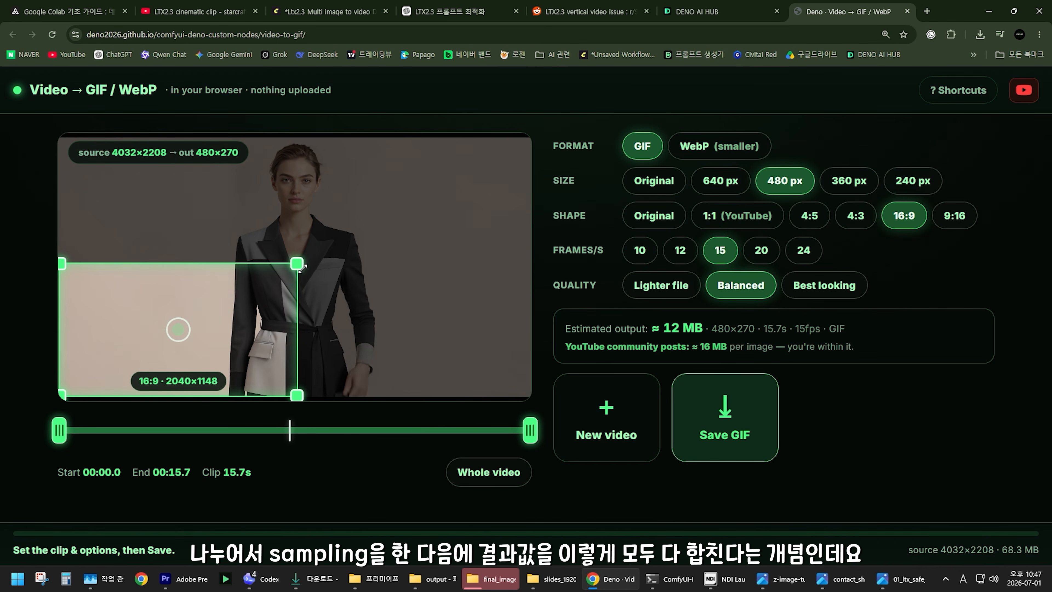
{"action": "left_click_drag", "start_coordinate": [302, 268], "coordinate": [539, 172]}
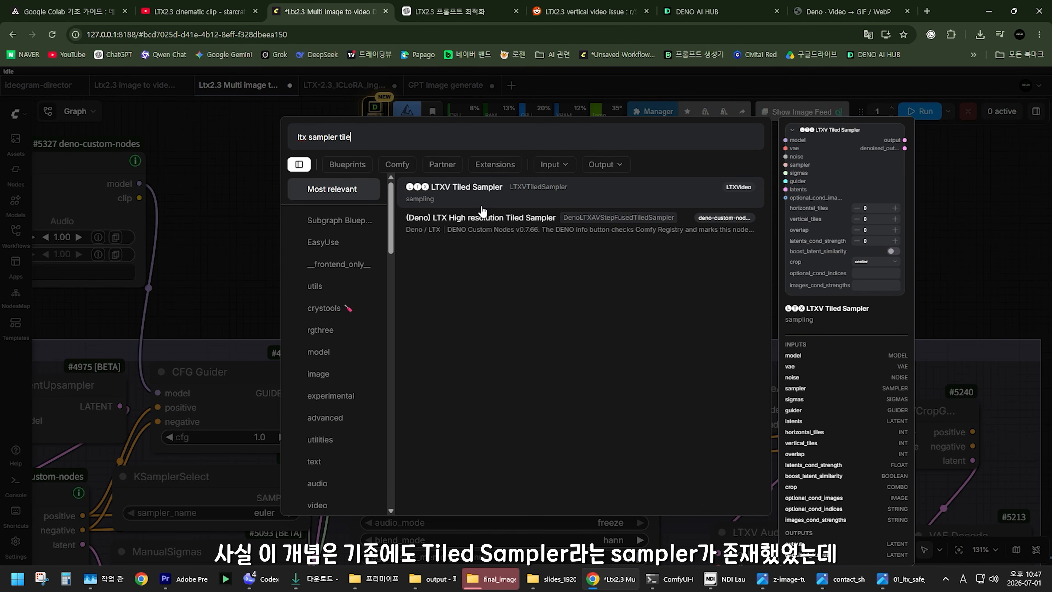
Add an LTXV Tiled Sampler node and place it in the empty area above the (Deno) LTX High resolution Tiled Sampler
{"action": "left_click", "coordinate": [479, 195]}
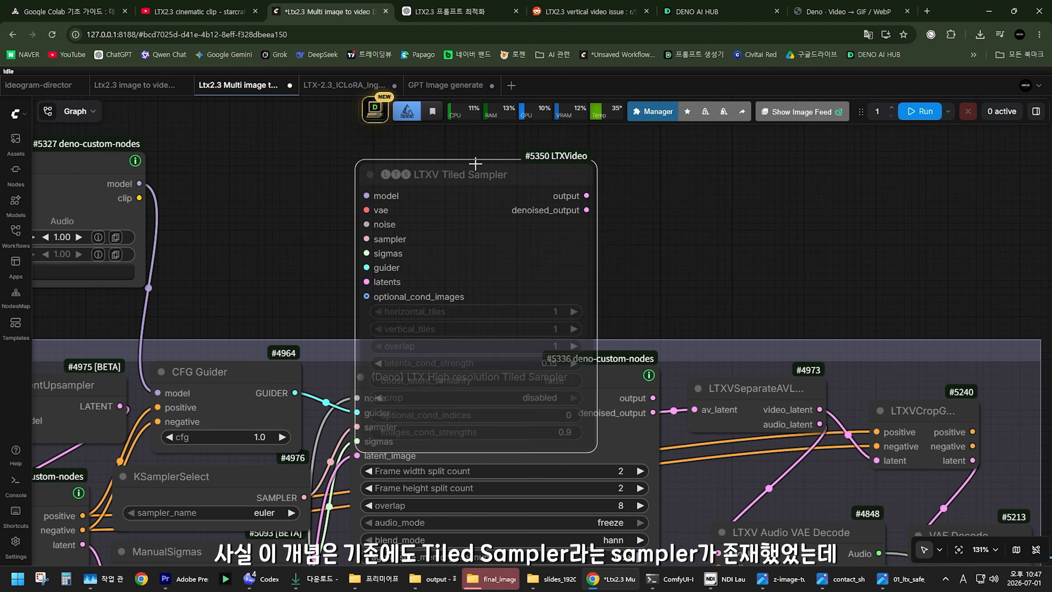
{"action": "left_click", "coordinate": [627, 123]}
{"action": "left_click_drag", "start_coordinate": [451, 229], "coordinate": [399, 290]}
{"action": "left_click_drag", "start_coordinate": [565, 189], "coordinate": [549, 150]}
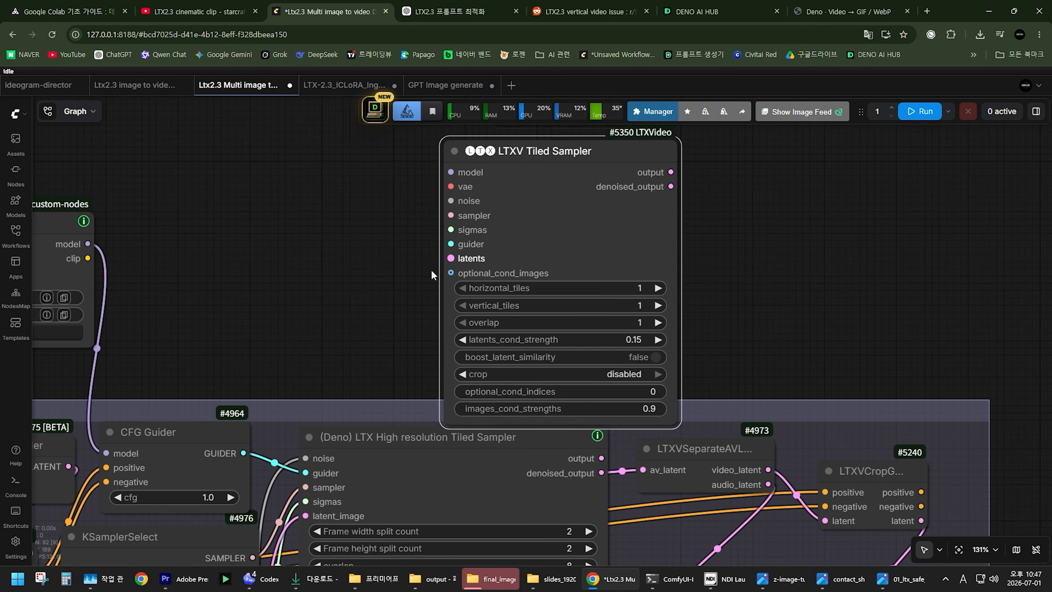
{"action": "scroll", "coordinate": [431, 275], "scroll_direction": "down", "scroll_amount": 1}
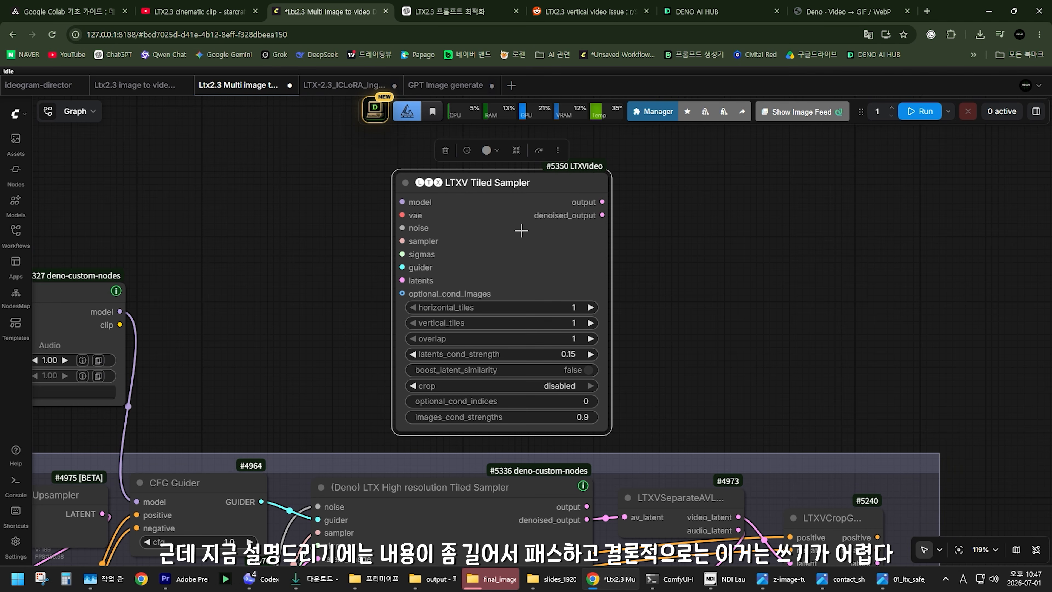
{"action": "left_click_drag", "start_coordinate": [521, 195], "coordinate": [500, 187]}
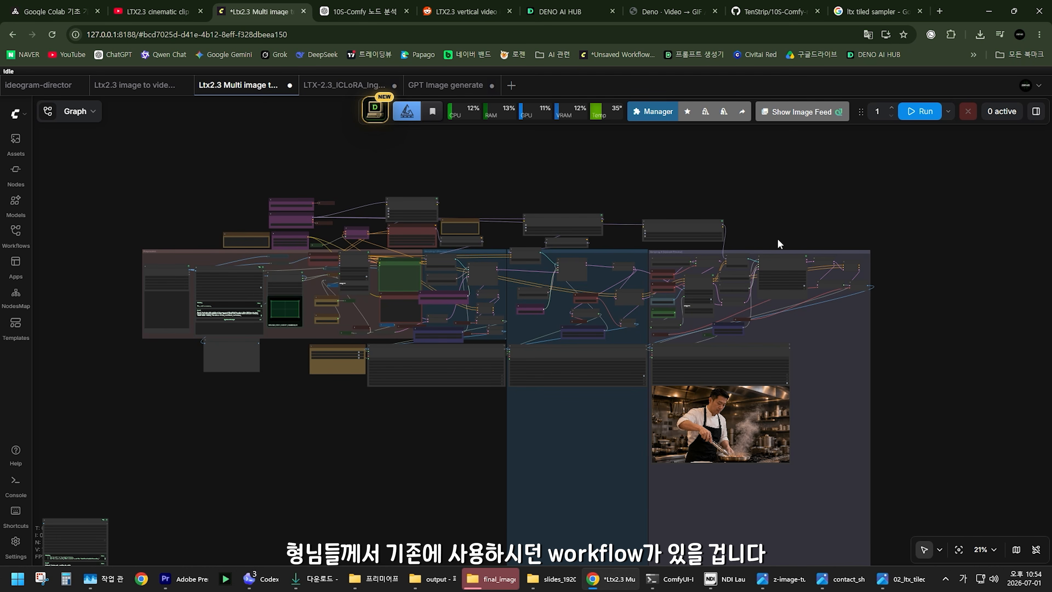
Try moving the noise and guider links from the (Deno) LTX High resolution Tiled Sampler to the SamplerCustomAdvanced node
{"action": "scroll", "coordinate": [791, 225], "scroll_direction": "up", "scroll_amount": 15}
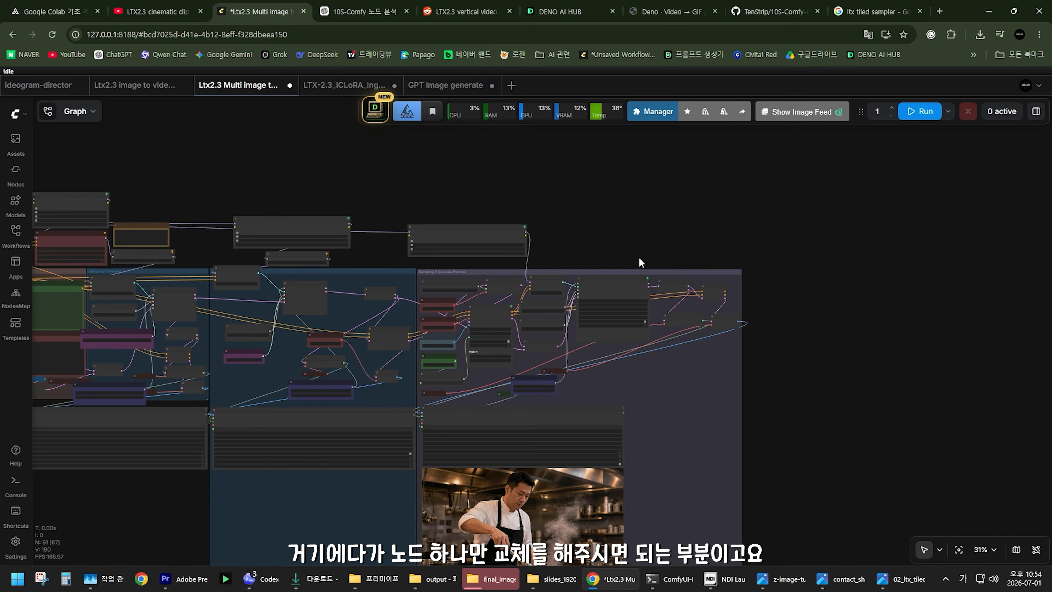
{"action": "scroll", "coordinate": [640, 273], "scroll_direction": "up", "scroll_amount": 2}
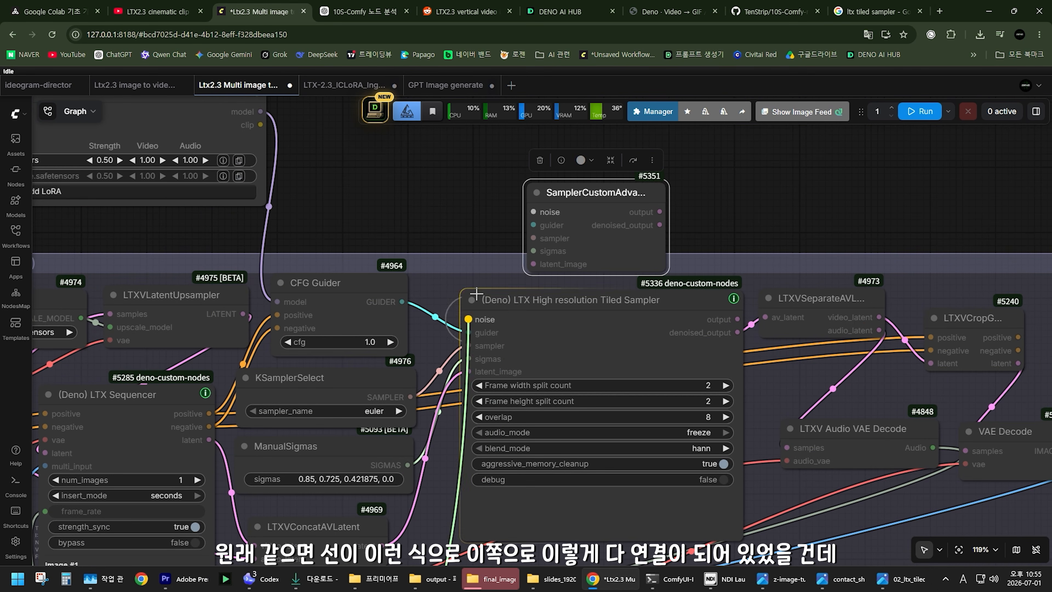
{"action": "left_click_drag", "start_coordinate": [469, 319], "coordinate": [534, 212]}
{"action": "left_click_drag", "start_coordinate": [468, 332], "coordinate": [534, 225]}
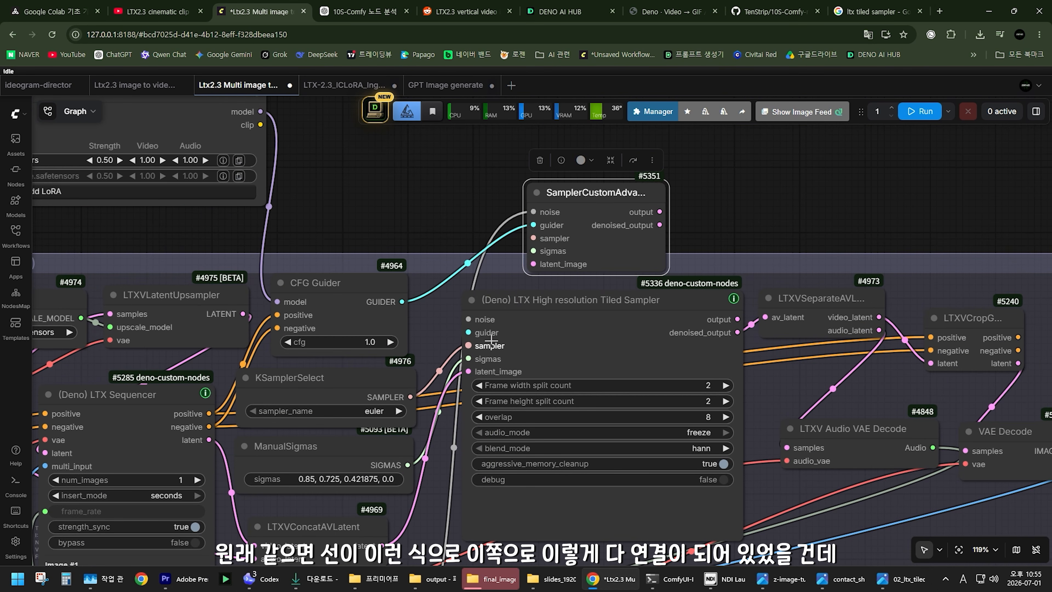
{"action": "left_click_drag", "start_coordinate": [597, 191], "coordinate": [589, 181]}
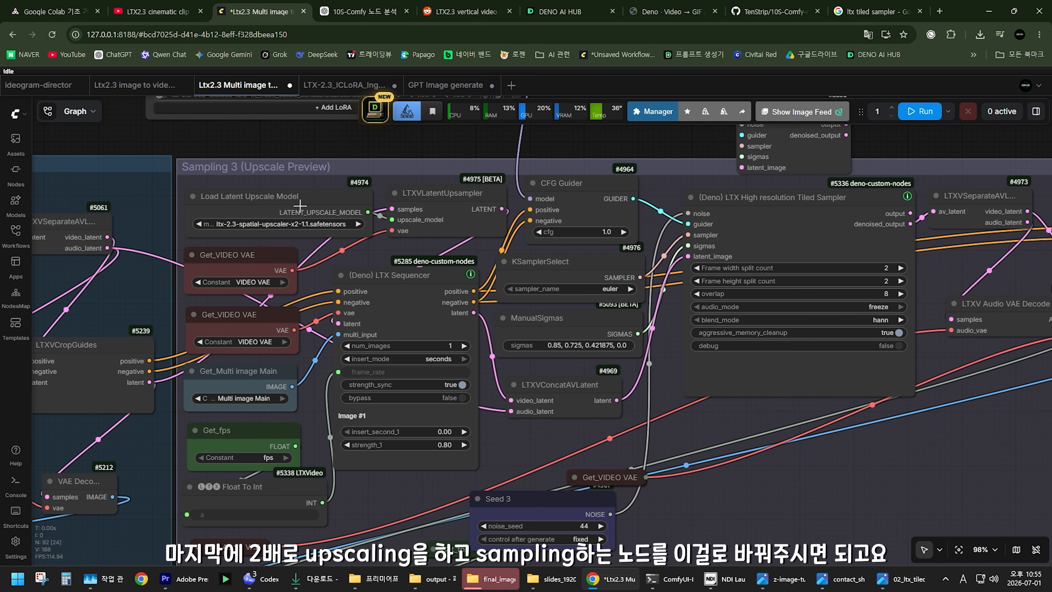
Shift the (Deno) LTX High resolution Tiled Sampler slightly within the Sampling 3 group and select the SamplerCustomAdvanced node above it
{"action": "left_click", "coordinate": [291, 202]}
{"action": "left_click_drag", "start_coordinate": [609, 239], "coordinate": [433, 250]}
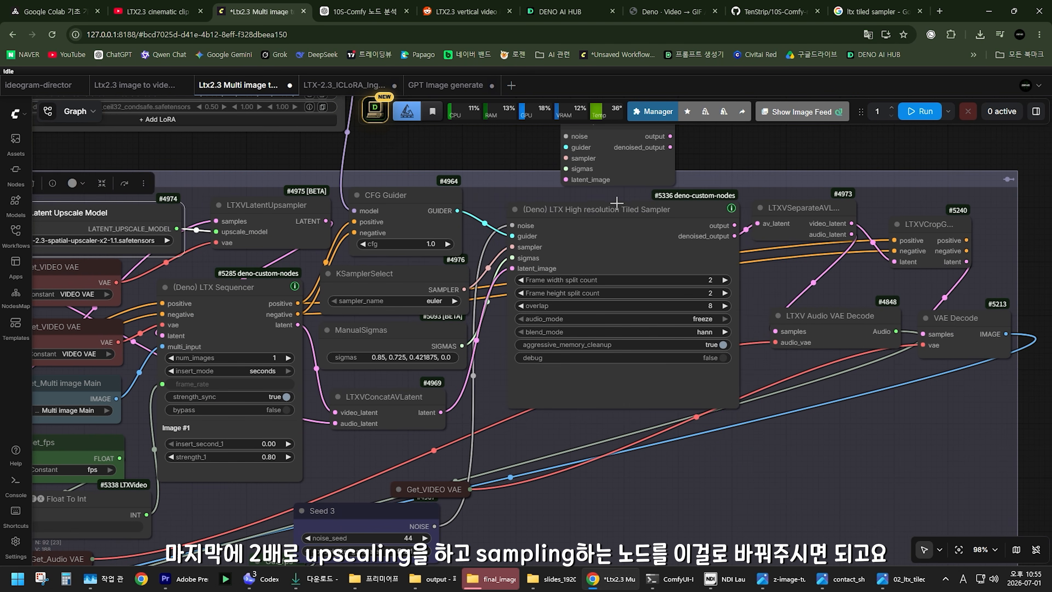
{"action": "left_click_drag", "start_coordinate": [617, 205], "coordinate": [628, 214]}
{"action": "left_click_drag", "start_coordinate": [518, 149], "coordinate": [477, 213]}
{"action": "left_click", "coordinate": [592, 232]}
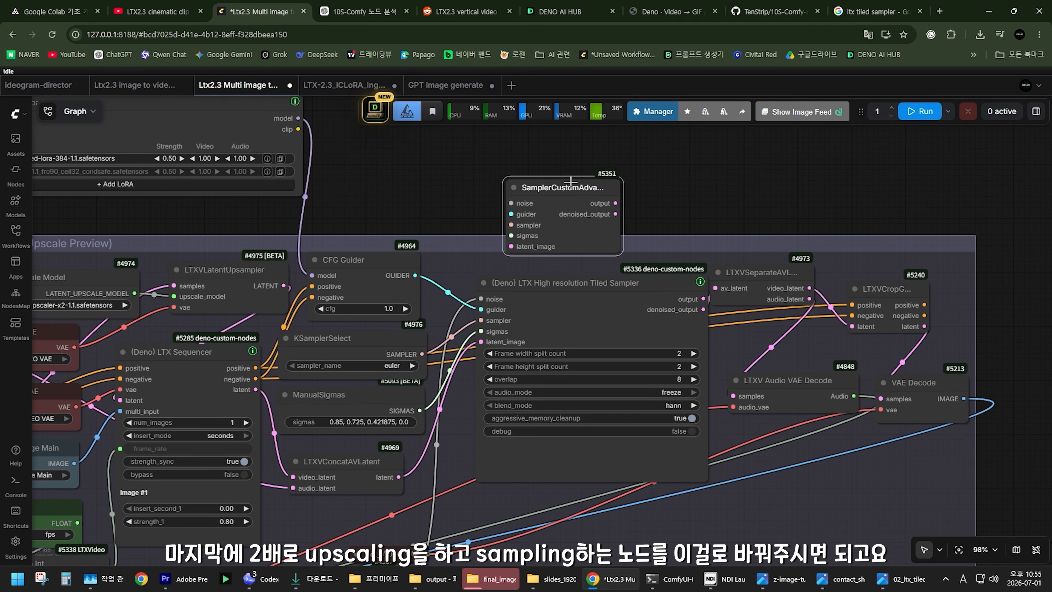
{"action": "scroll", "coordinate": [594, 257], "scroll_direction": "up", "scroll_amount": 2}
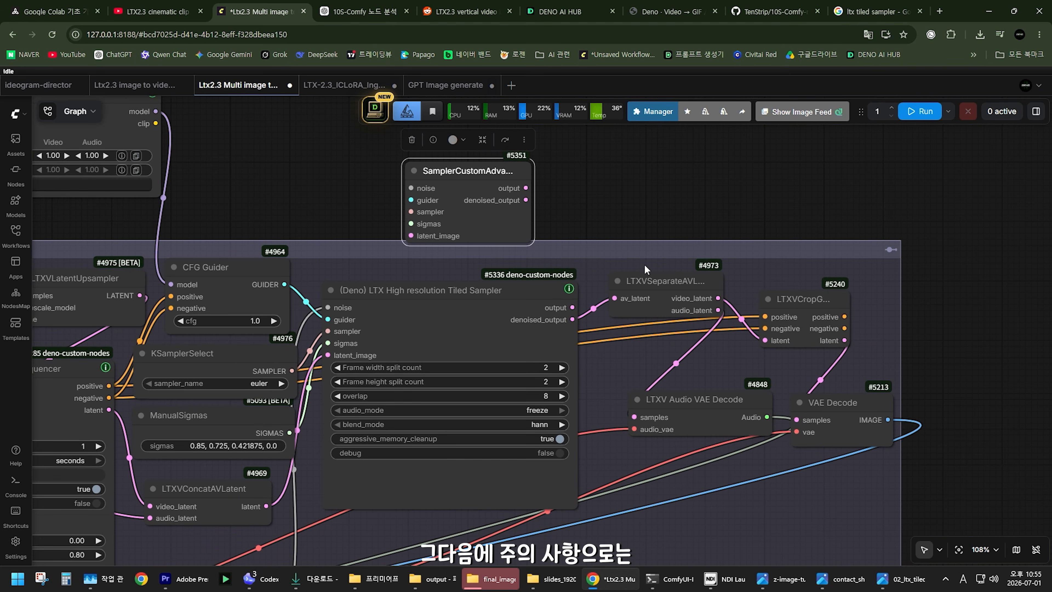
Reposition the LTXVCropGuides node and shift the (Deno) LTX Sequencer slightly left in the Sampling 3 group
{"action": "left_click_drag", "start_coordinate": [816, 301], "coordinate": [839, 282]}
{"action": "left_click_drag", "start_coordinate": [165, 413], "coordinate": [404, 311]}
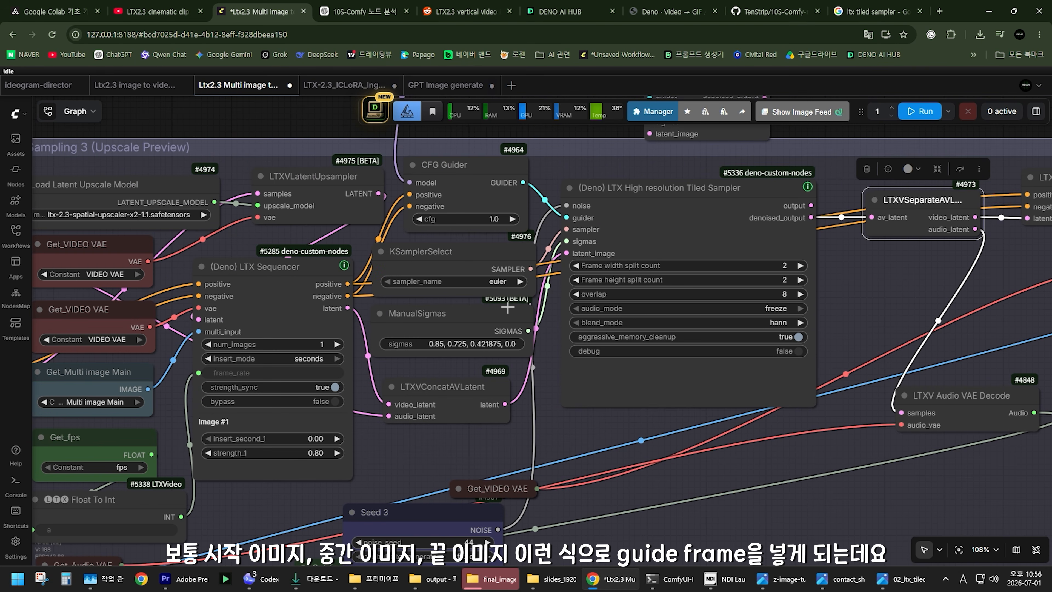
{"action": "left_click", "coordinate": [292, 269]}
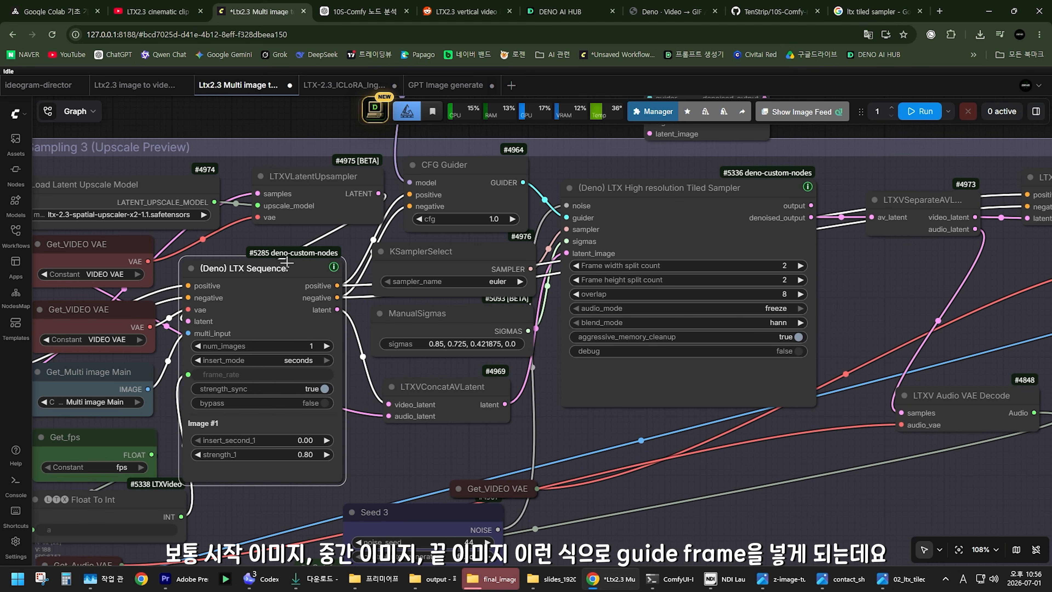
{"action": "scroll", "coordinate": [367, 310], "scroll_direction": "down", "scroll_amount": 5}
{"action": "scroll", "coordinate": [369, 316], "scroll_direction": "up", "scroll_amount": 2}
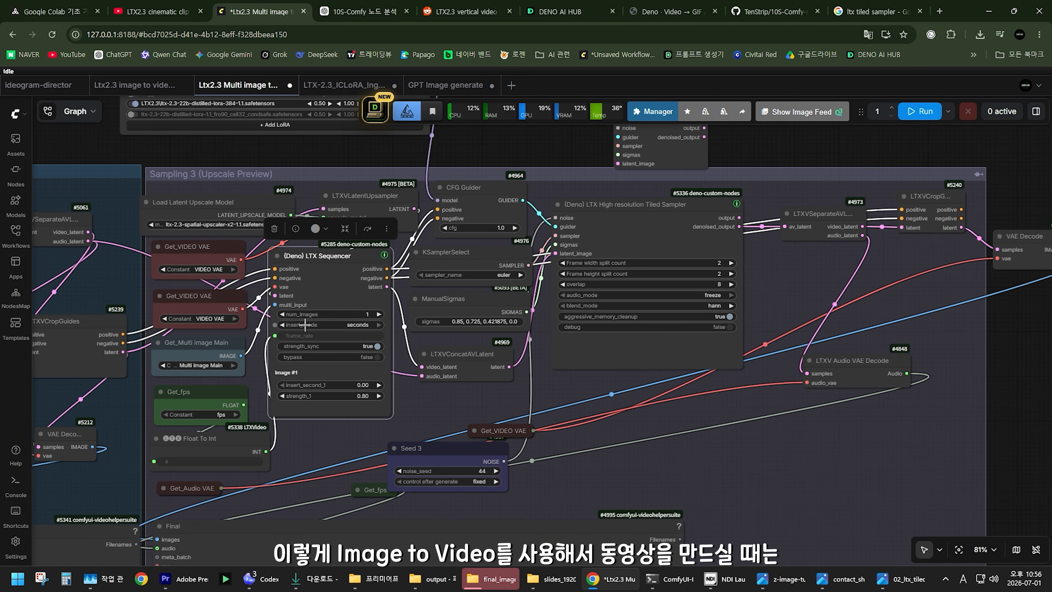
Move the LTXVCropGuides node slightly down, between LTXVSeparateAVLatent and VAE Decode
{"action": "scroll", "coordinate": [481, 311], "scroll_direction": "up", "scroll_amount": 3}
{"action": "scroll", "coordinate": [482, 311], "scroll_direction": "right", "scroll_amount": 5}
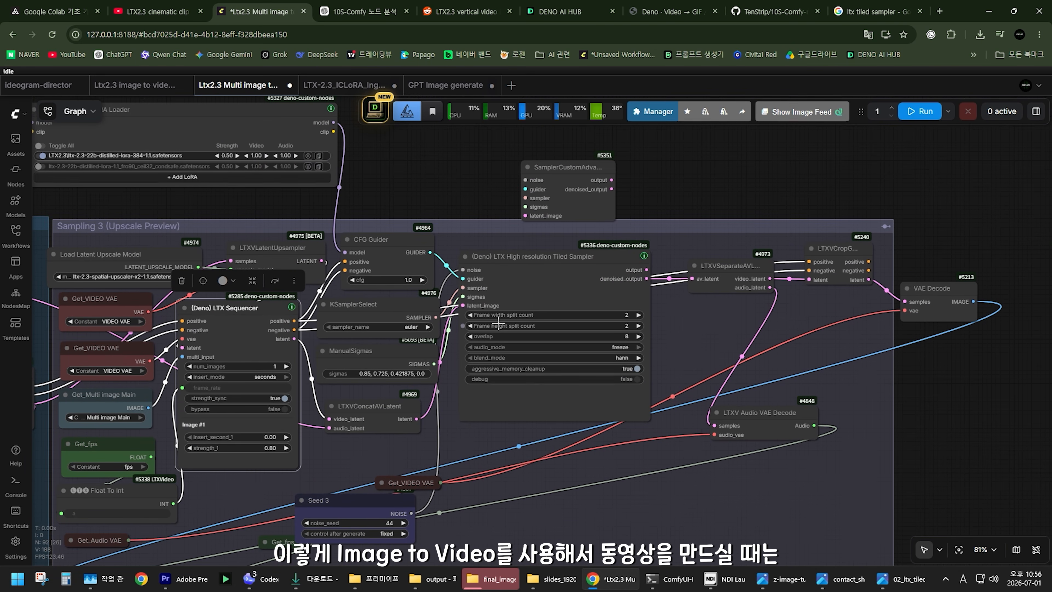
{"action": "scroll", "coordinate": [662, 333], "scroll_direction": "right", "scroll_amount": 6}
{"action": "scroll", "coordinate": [661, 291], "scroll_direction": "up", "scroll_amount": 3}
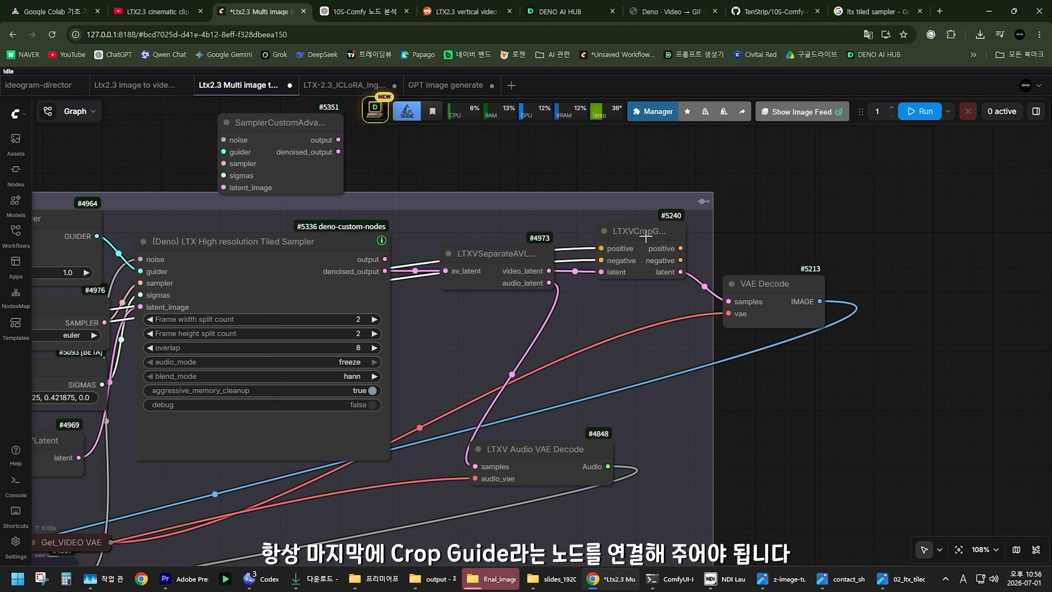
{"action": "left_click", "coordinate": [659, 249]}
{"action": "left_click_drag", "start_coordinate": [660, 249], "coordinate": [658, 255]}
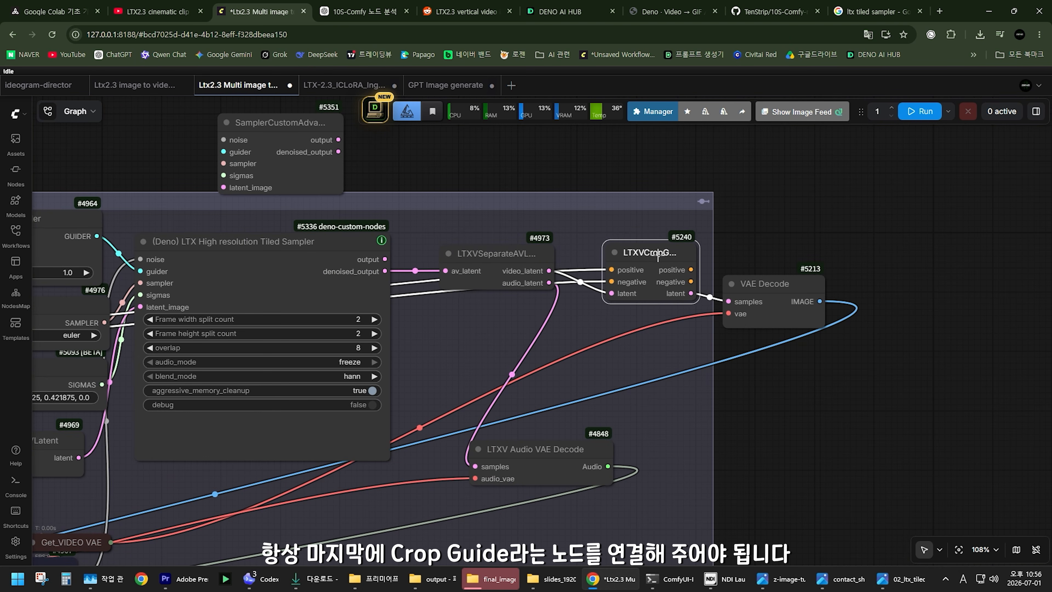
Shift the (Deno) LTX High resolution Tiled Sampler and the LTXVSeparateAVLatent node left, leaving more space before LTXVCropGuides
{"action": "scroll", "coordinate": [569, 313], "scroll_direction": "left", "scroll_amount": 8}
{"action": "left_click_drag", "start_coordinate": [466, 254], "coordinate": [437, 248]}
{"action": "mouse_move", "coordinate": [628, 260]}
{"action": "left_mouse_down"}
{"action": "mouse_move", "coordinate": [588, 261]}
{"action": "mouse_move", "coordinate": [611, 266]}
{"action": "left_mouse_up"}
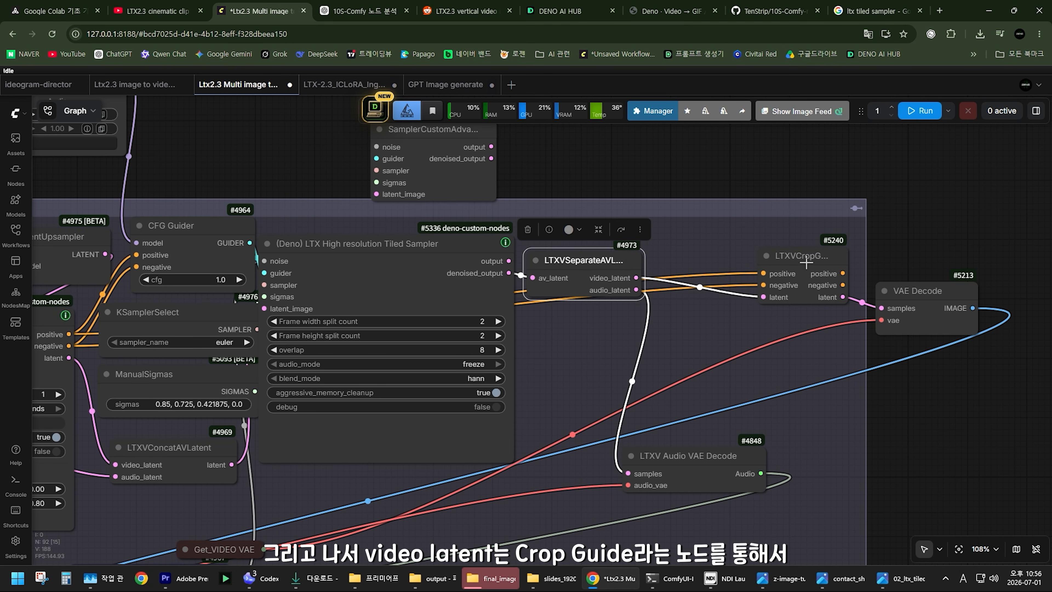
Bring the LTXVCropGuides node closer to LTXVSeparateAVLatent and widen it to show its full title
{"action": "left_click_drag", "start_coordinate": [826, 256], "coordinate": [767, 248]}
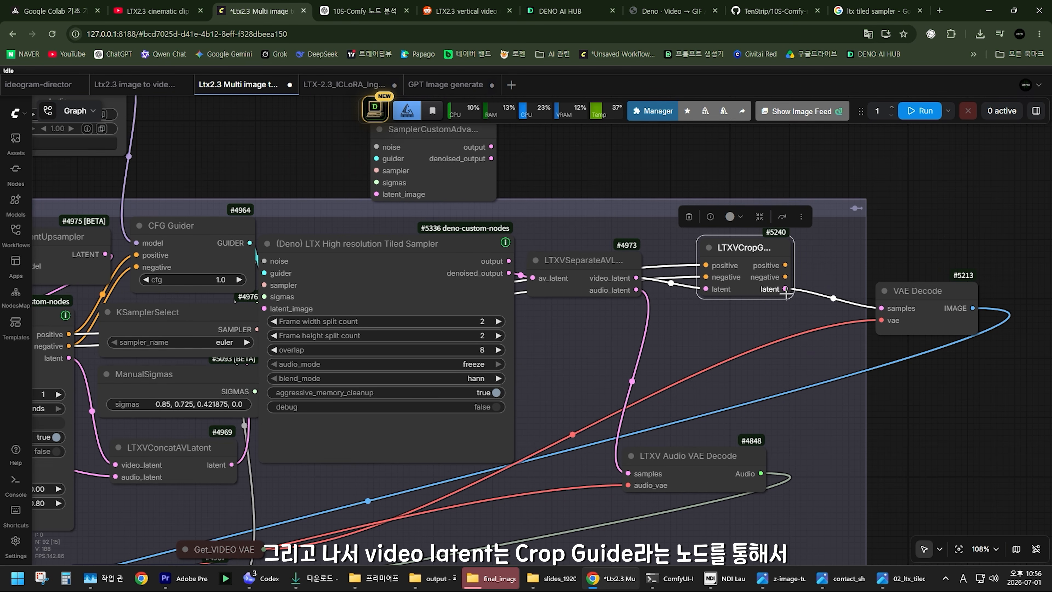
{"action": "left_click_drag", "start_coordinate": [793, 299], "coordinate": [841, 300]}
{"action": "left_click_drag", "start_coordinate": [783, 256], "coordinate": [760, 263]}
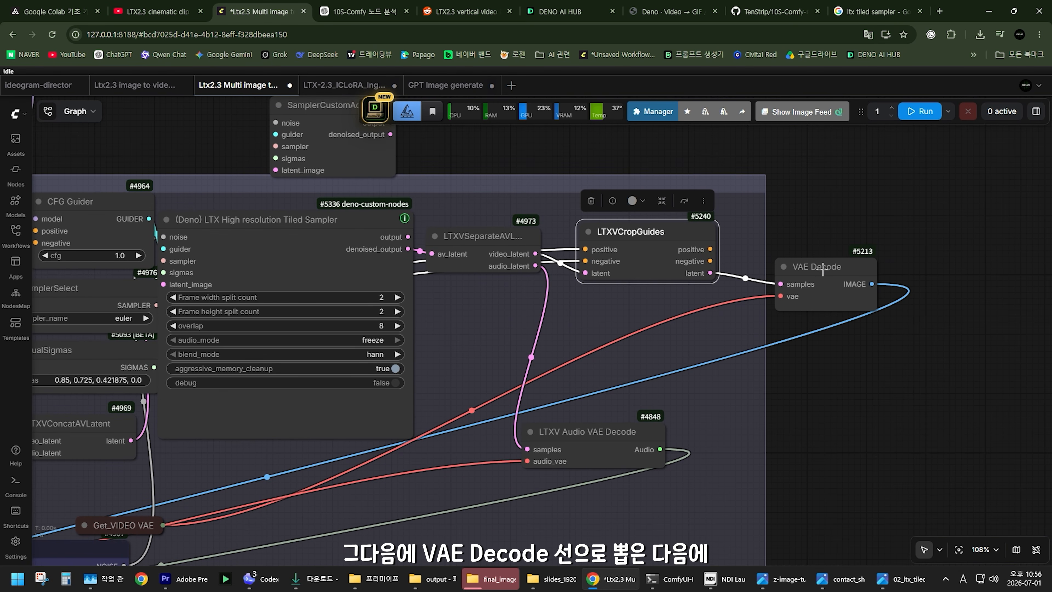
Move the VAE Decode node beneath LTXVCropGuides, check the Final video combine node, and adjust the LTXVCropGuides position
{"action": "left_click_drag", "start_coordinate": [823, 272], "coordinate": [641, 319]}
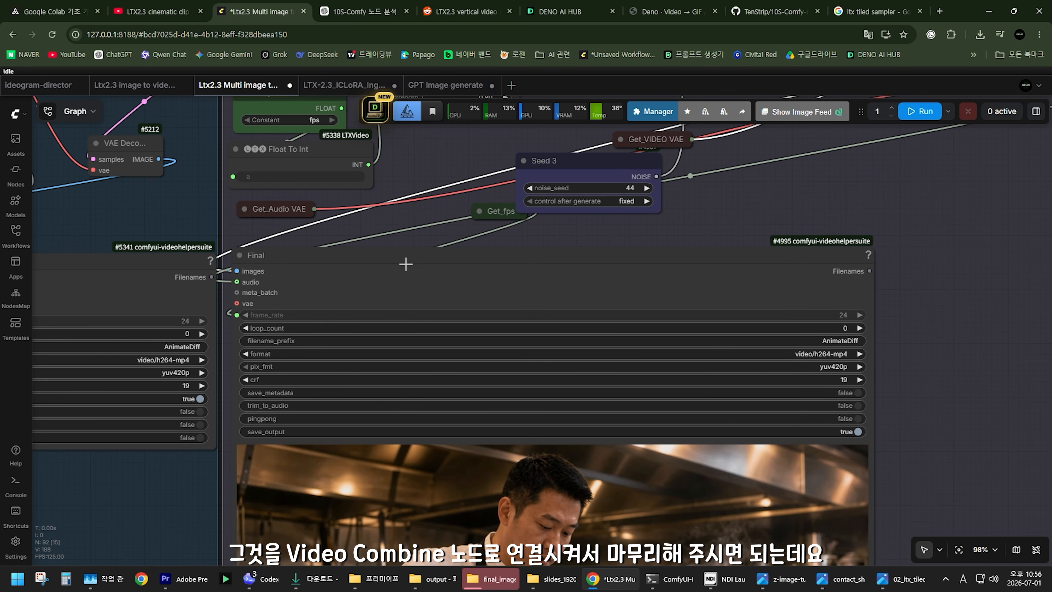
{"action": "left_click", "coordinate": [332, 263]}
{"action": "scroll", "coordinate": [571, 273], "scroll_direction": "down", "scroll_amount": 8}
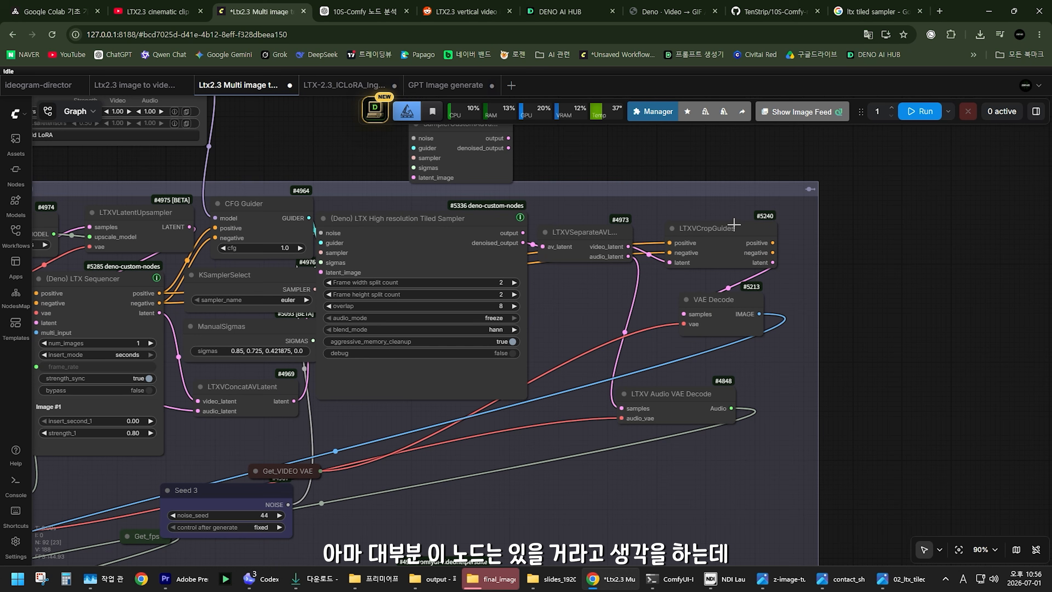
{"action": "left_click", "coordinate": [732, 241]}
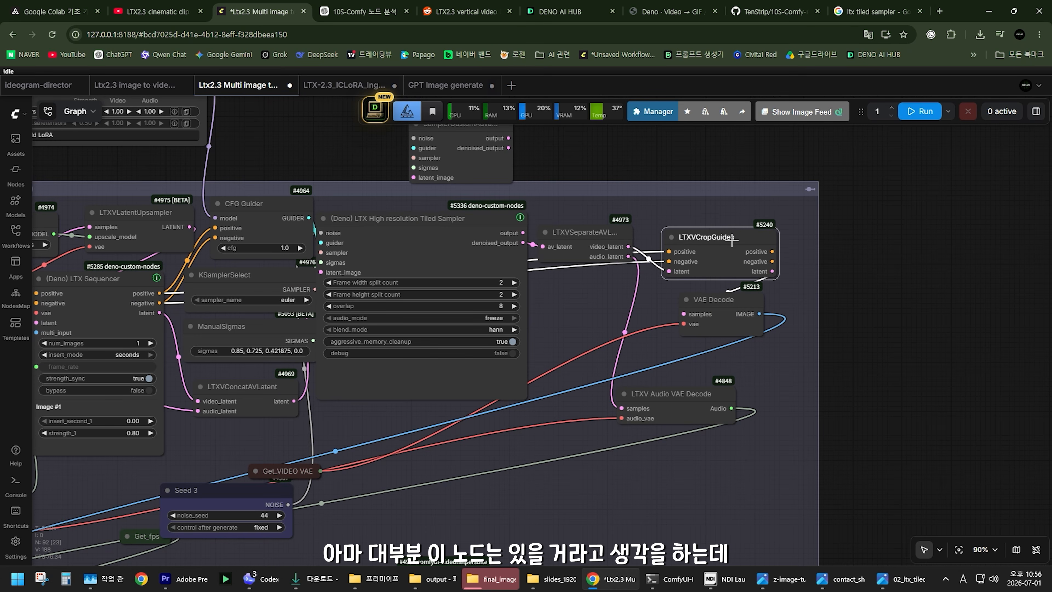
{"action": "mouse_move", "coordinate": [732, 243]}
{"action": "left_mouse_down"}
{"action": "mouse_move", "coordinate": [741, 223]}
{"action": "mouse_move", "coordinate": [705, 226]}
{"action": "mouse_move", "coordinate": [730, 227]}
{"action": "left_mouse_up"}
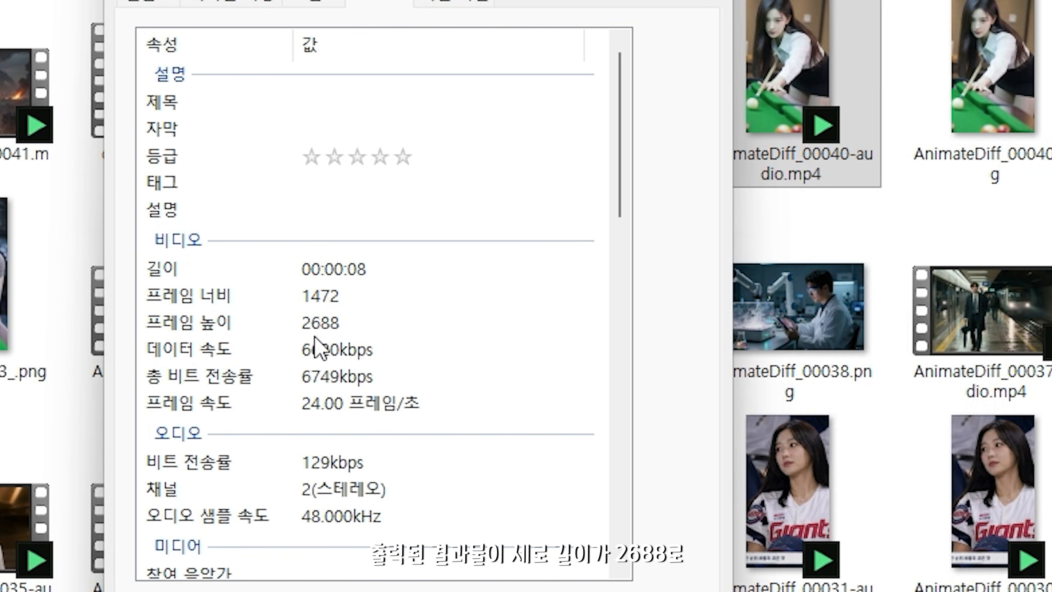
Check the frame height in the file properties of AnimateDiff_00040-audio.mp4 and play the video
{"action": "left_click", "coordinate": [304, 327]}
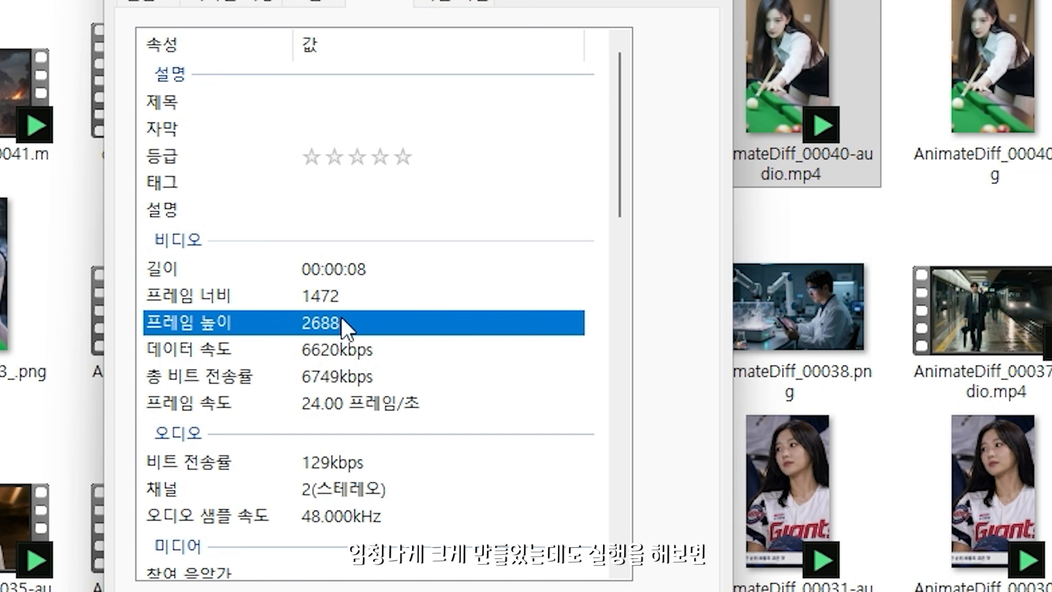
{"action": "key", "text": "Escape"}
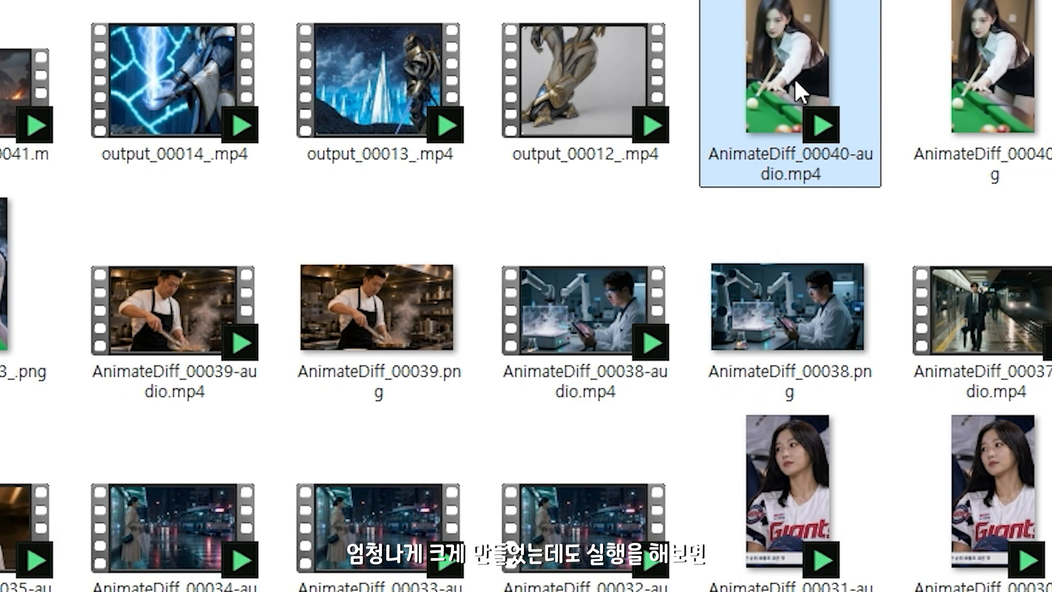
{"action": "double_click", "coordinate": [801, 91]}
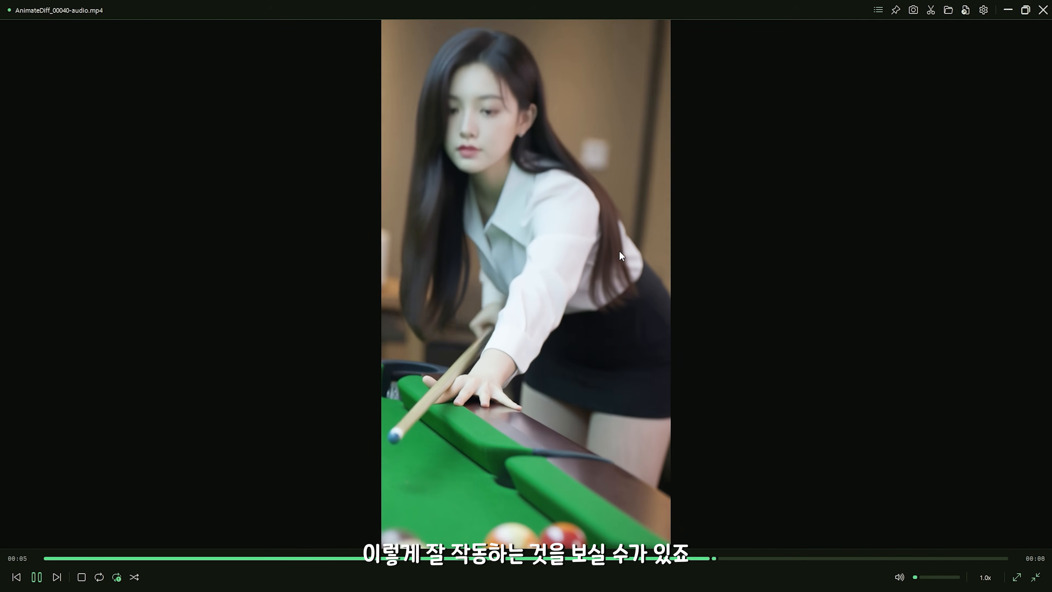